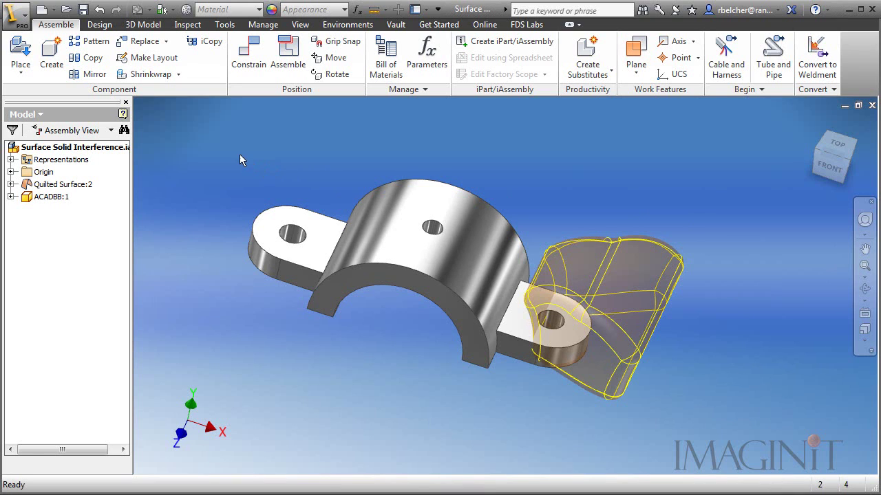
Run Analyze Interference with ACADBB:1 as Set 1 and Quilted Surface:2 as Set 2; none is found.
click(187, 24)
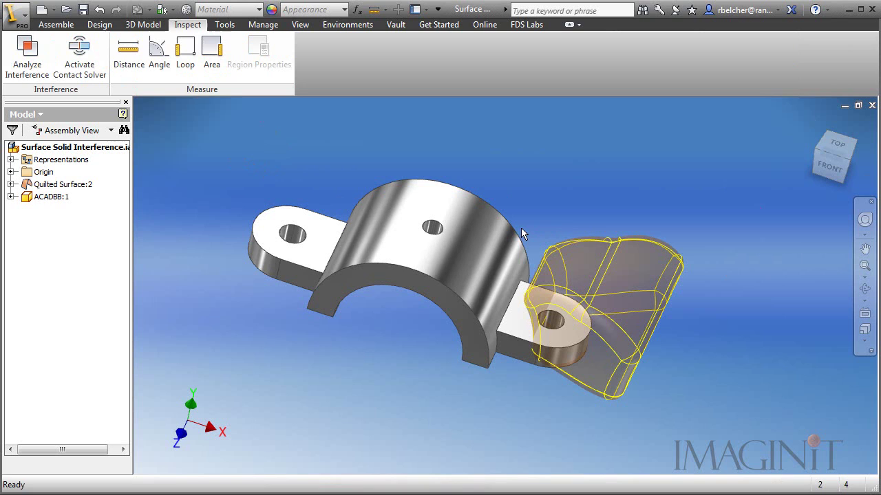
click(27, 56)
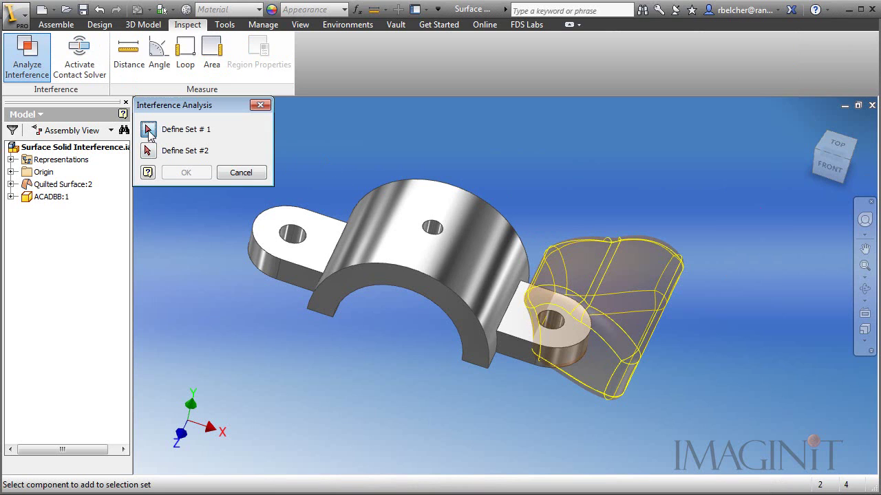
click(428, 190)
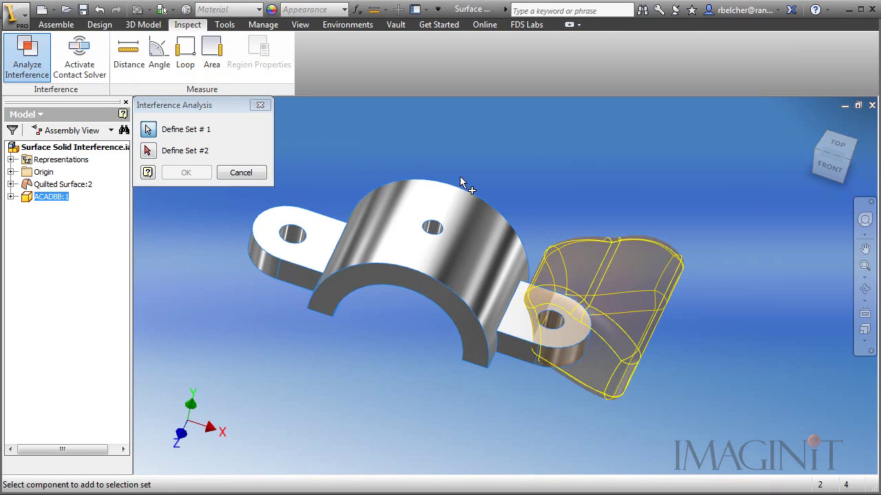
click(149, 151)
click(617, 239)
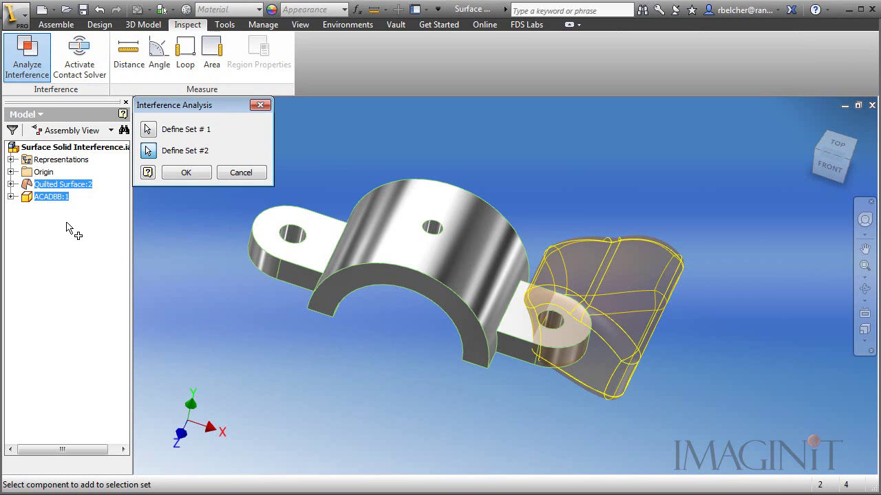
click(188, 175)
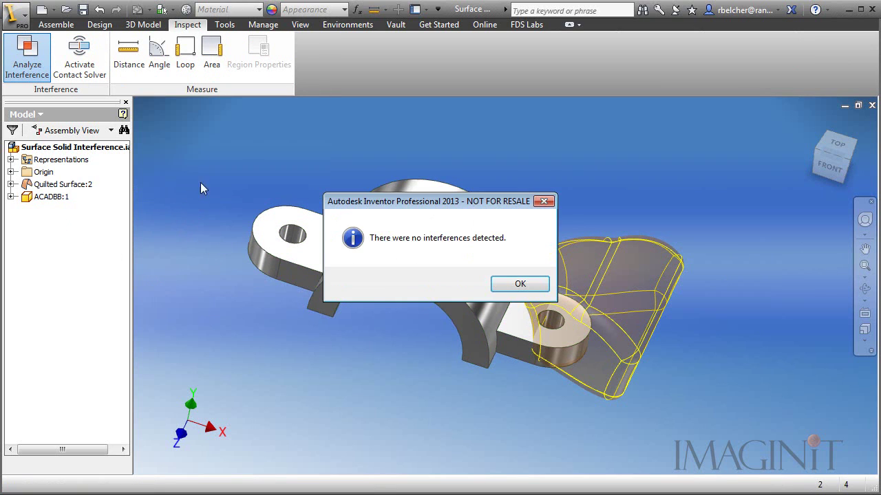
drag(458, 214, 670, 129)
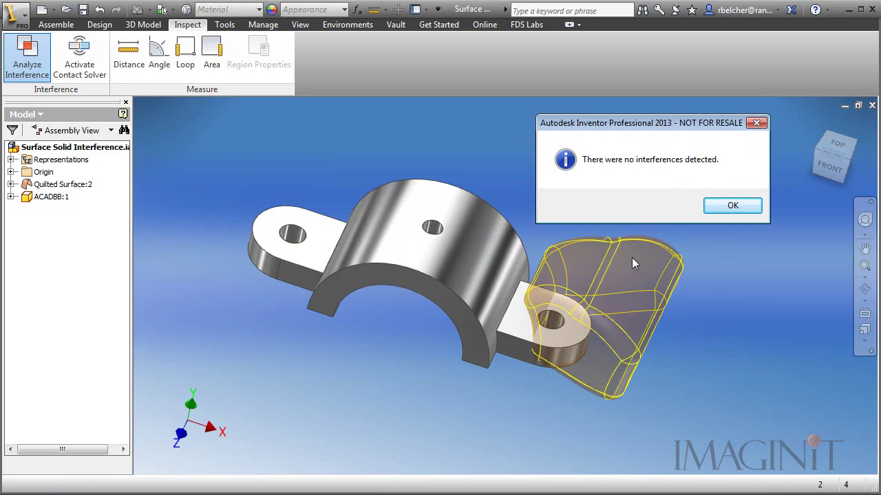
Close the no-interference message, switch to the Assemble tools and clear the assembly selection.
click(733, 208)
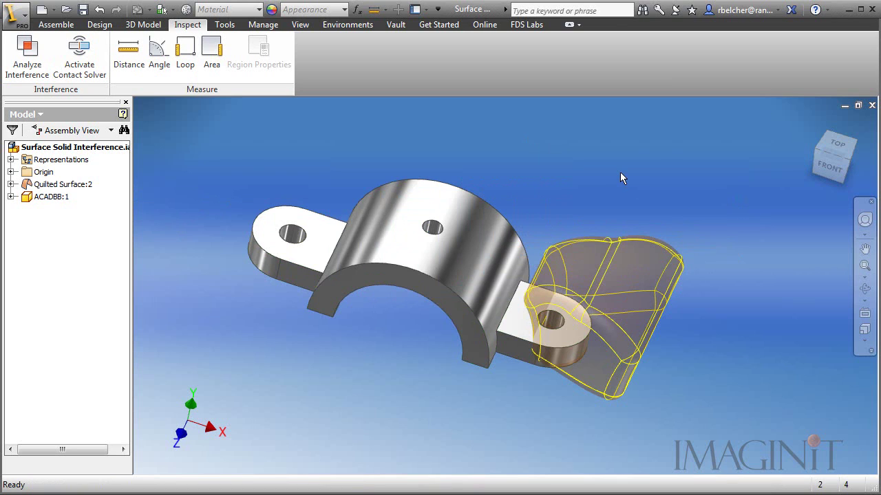
click(56, 24)
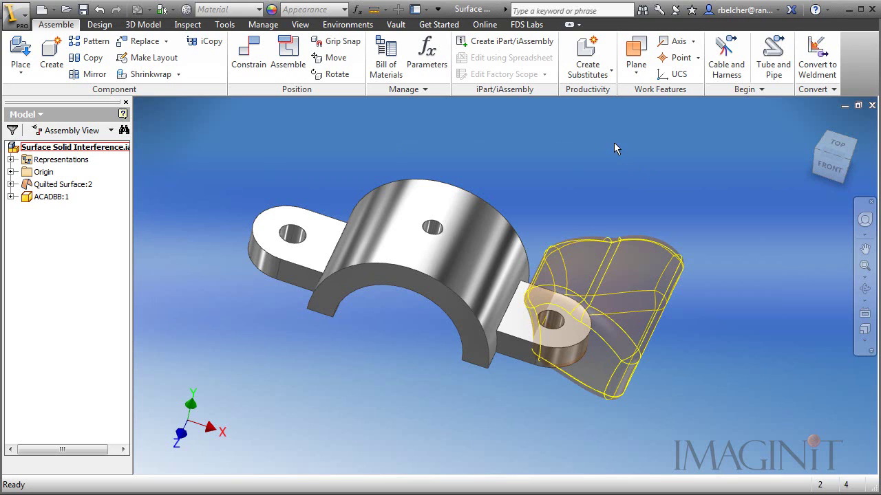
click(268, 160)
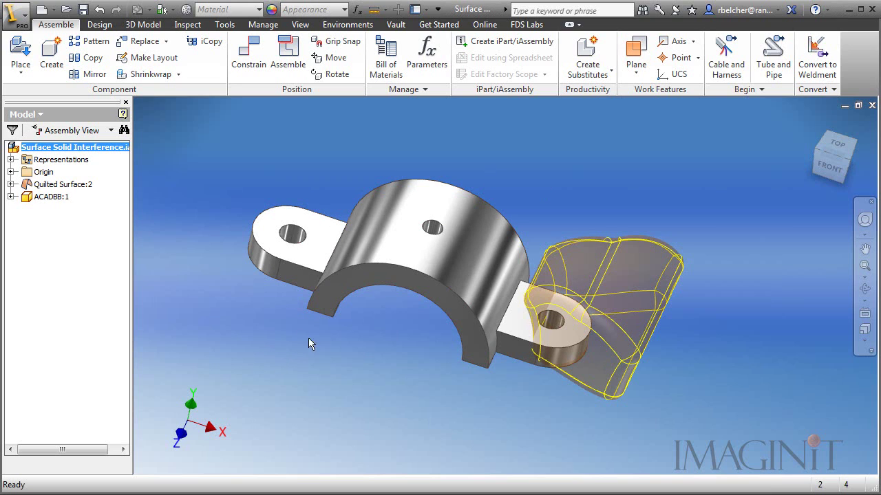
click(302, 365)
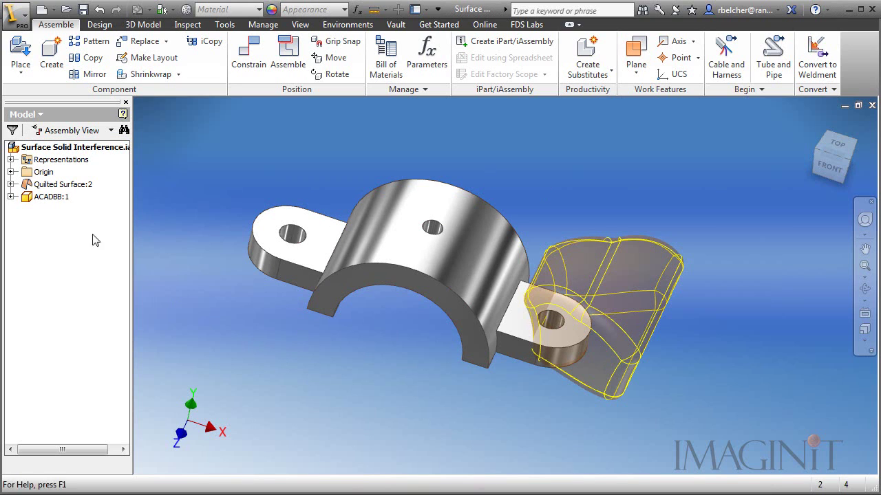
Create in-place part Part4, finish its empty sketch and delete Sketch1.
click(51, 55)
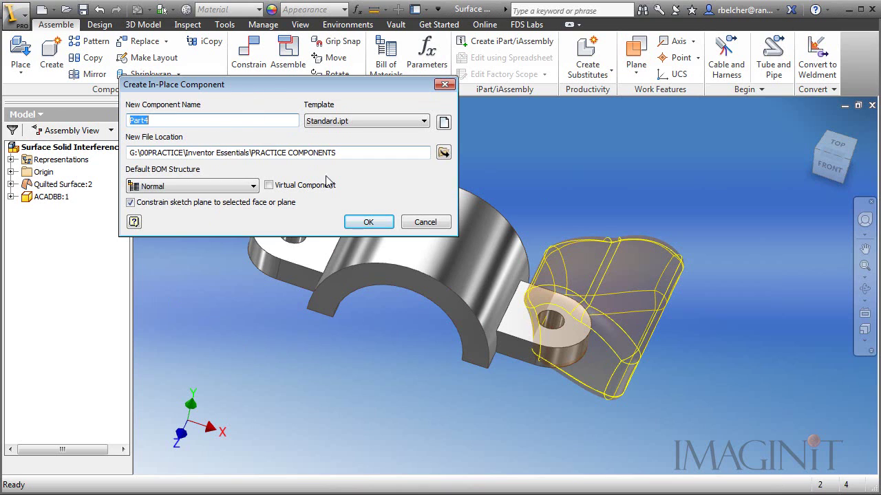
click(369, 222)
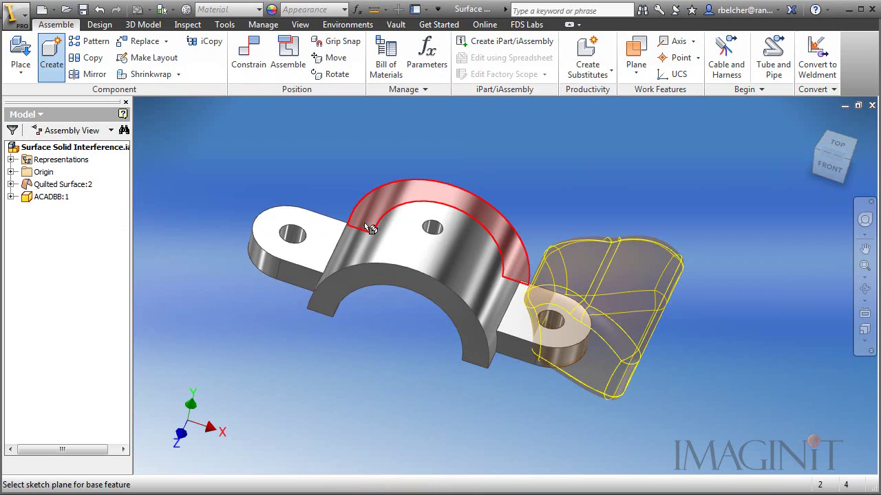
click(257, 155)
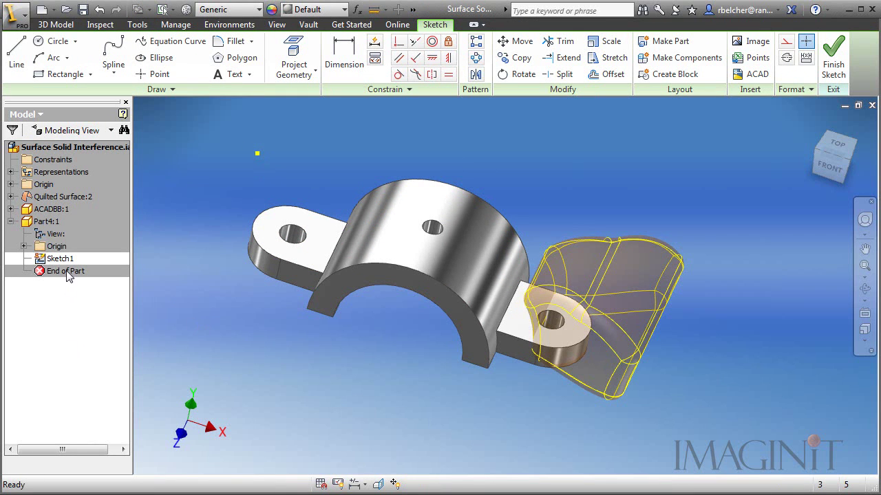
click(833, 59)
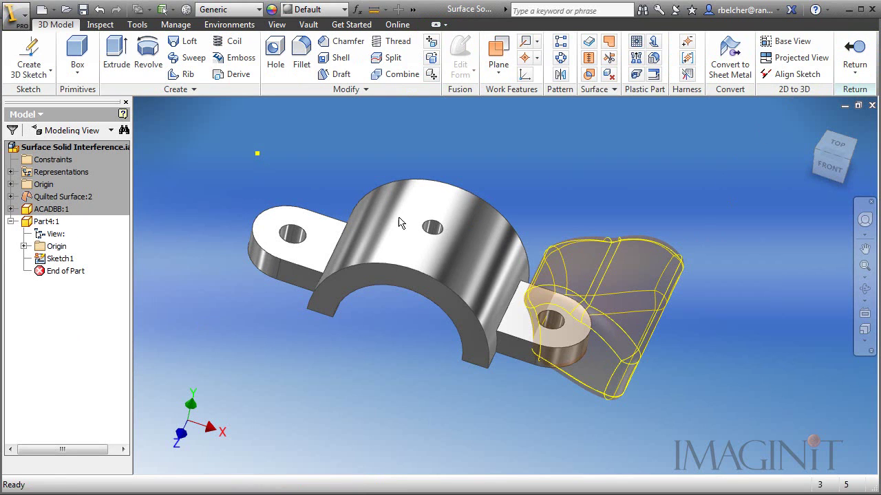
right_click(59, 259)
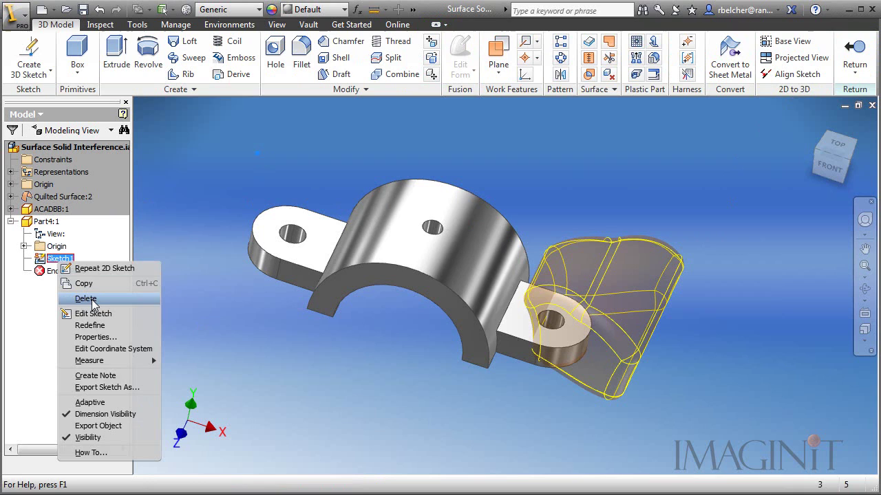
click(86, 298)
mouse_move(294, 351)
middle_down()
mouse_move(346, 360)
mouse_move(371, 338)
middle_up()
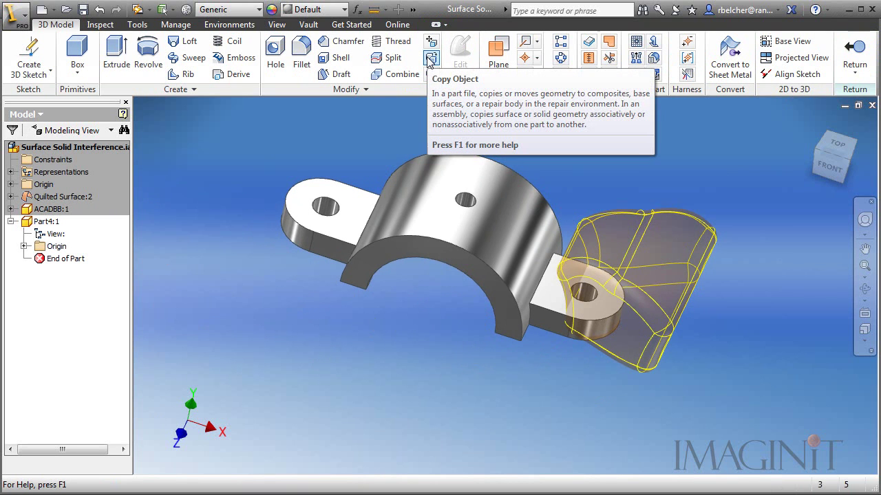
Use Copy Object to copy the bracket body into Part4 as a solid body, Base1.
click(430, 59)
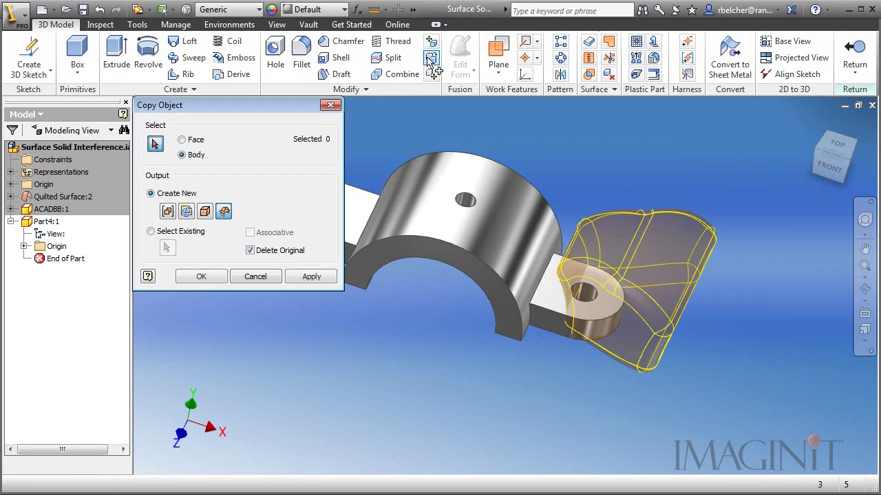
click(496, 161)
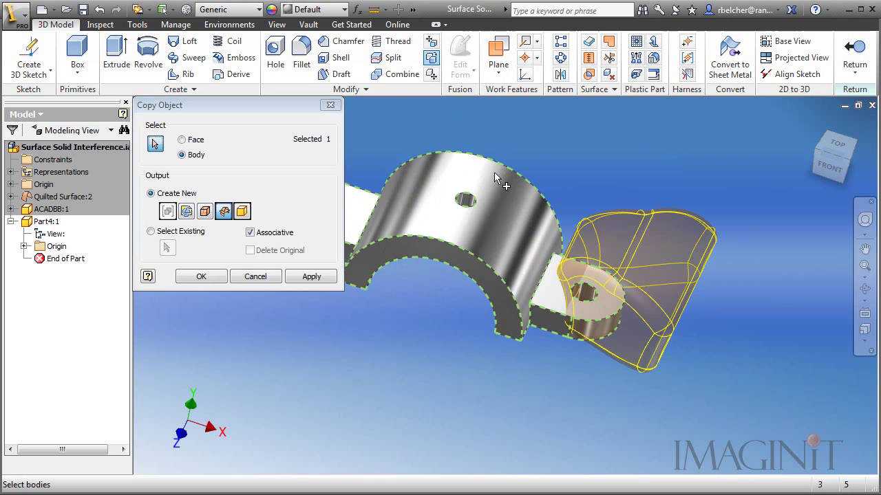
click(242, 212)
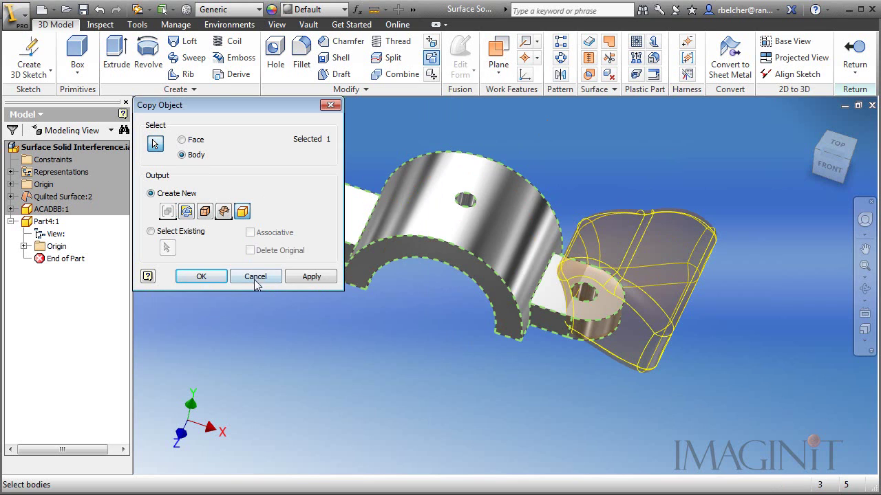
click(203, 277)
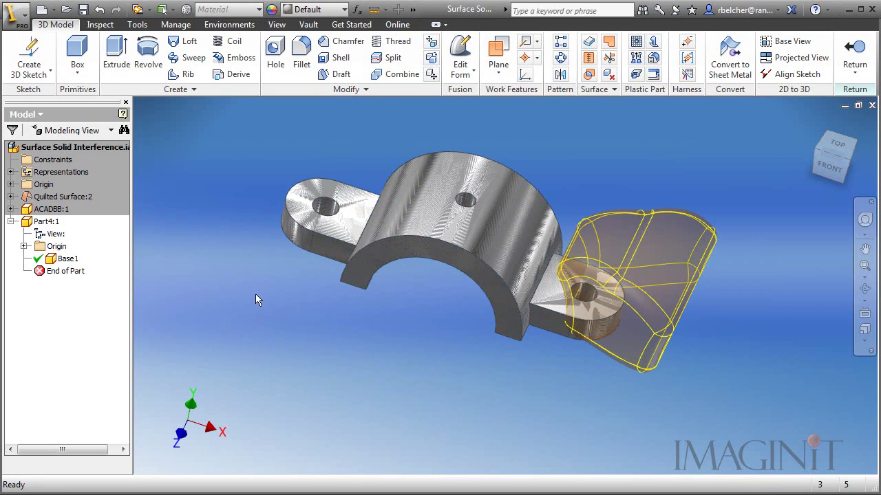
Copy the quilted surface into Part4 as a composite with Associative unchecked, creating Composite1.
click(431, 58)
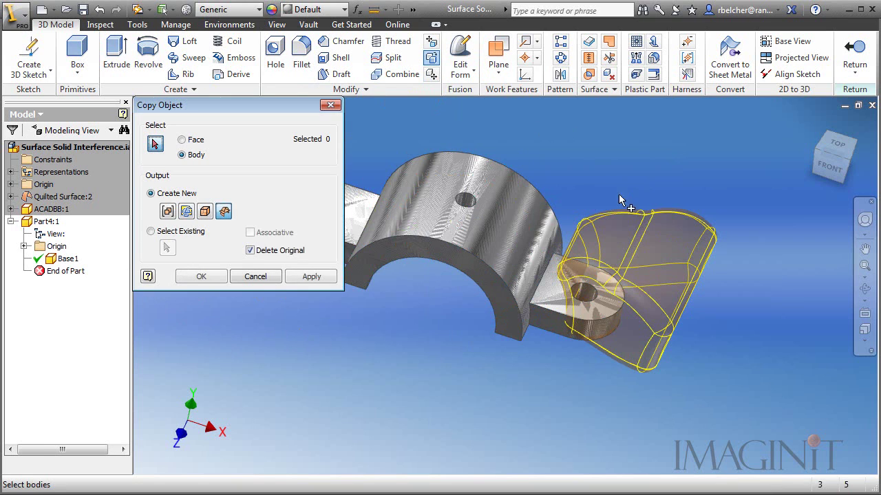
click(639, 224)
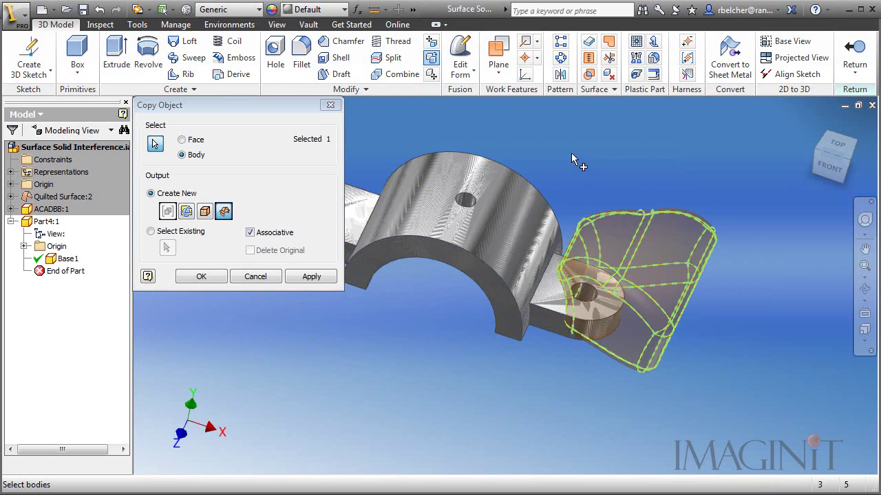
click(225, 213)
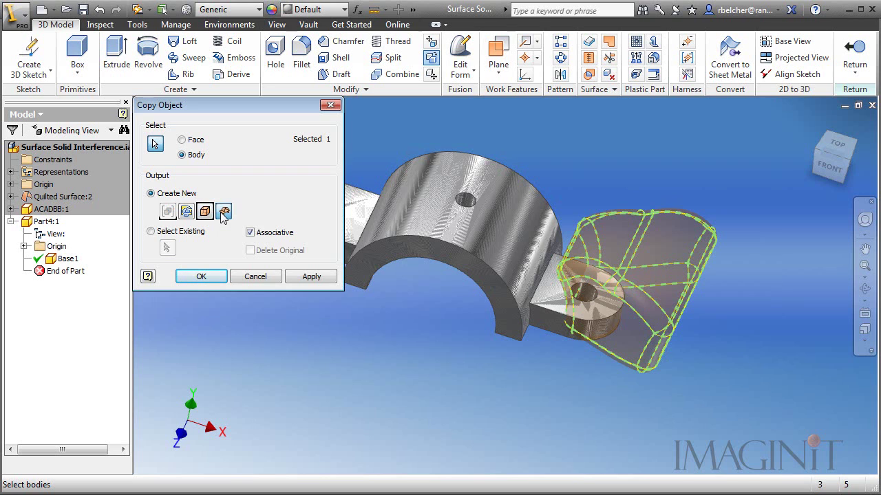
click(250, 232)
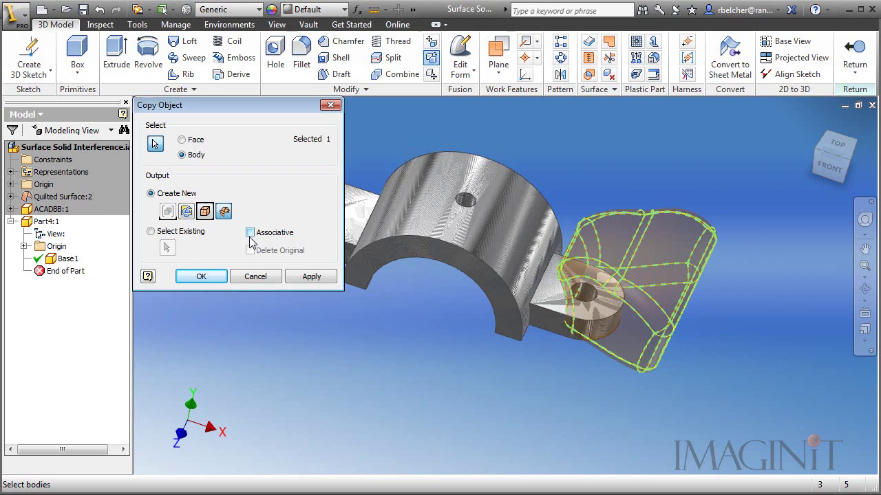
click(212, 278)
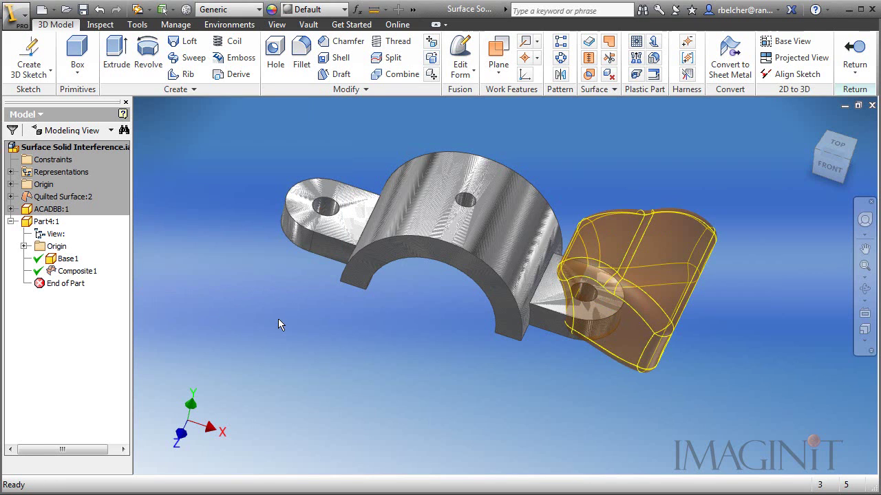
Turn off ACADBB:1's visibility and orbit to a lower front view of the copied bodies.
right_click(45, 198)
click(73, 300)
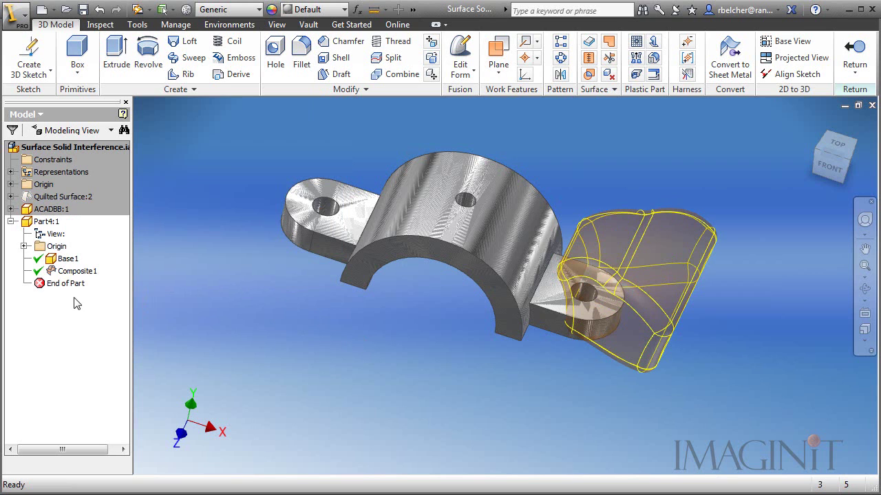
right_click(61, 209)
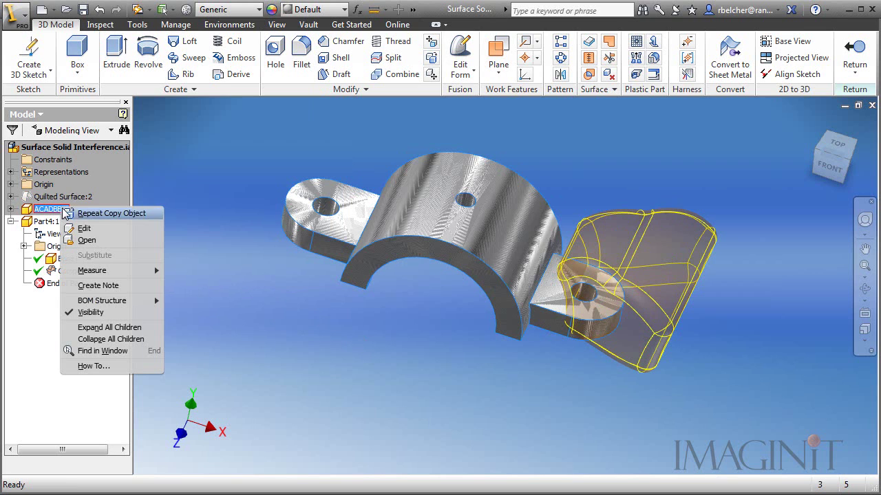
click(91, 311)
key(F4)
drag(294, 346, 329, 351)
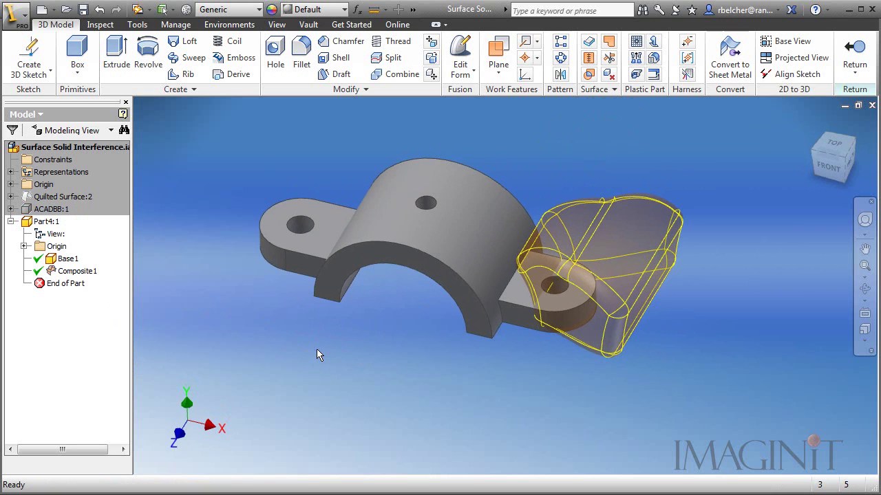
key(F4)
drag(317, 350, 390, 353)
key(Escape)
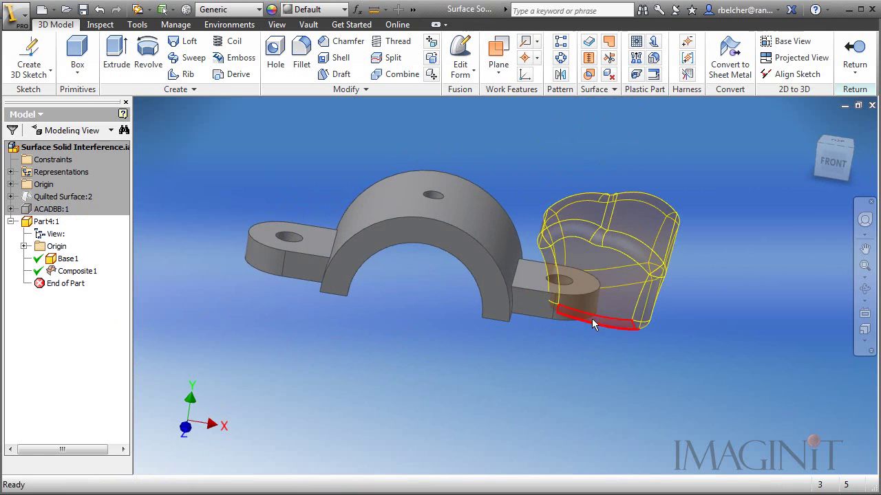
In a new 3D sketch, add an intersection curve between the Base1 solid and Composite1 surface.
click(31, 47)
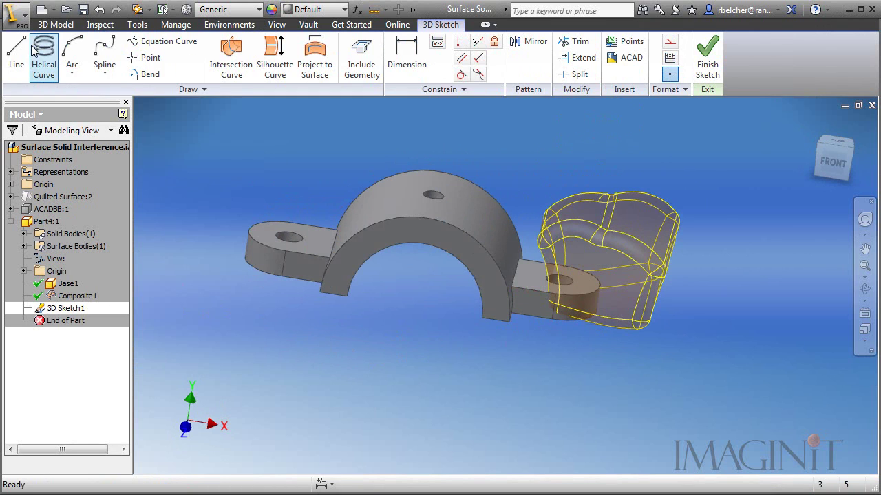
click(229, 55)
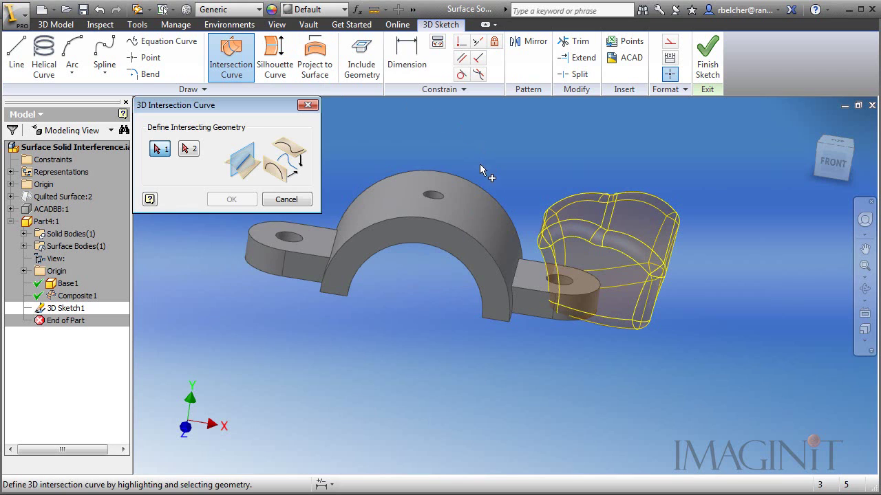
click(476, 183)
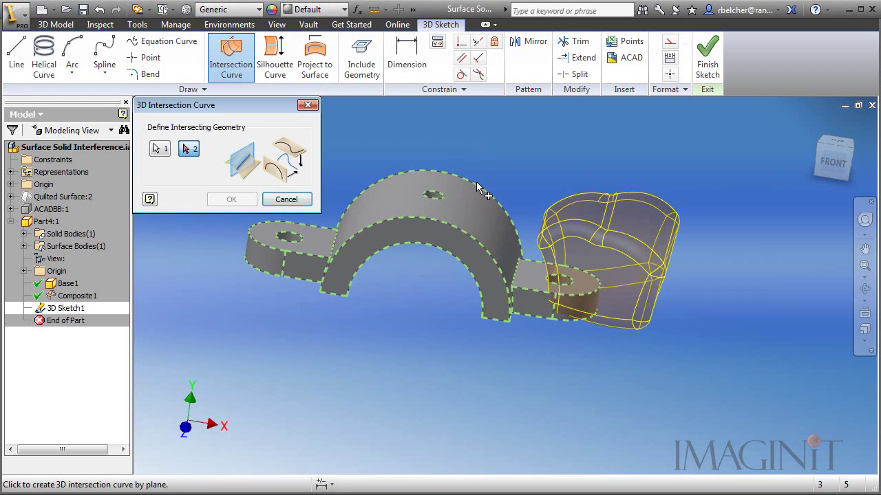
click(597, 200)
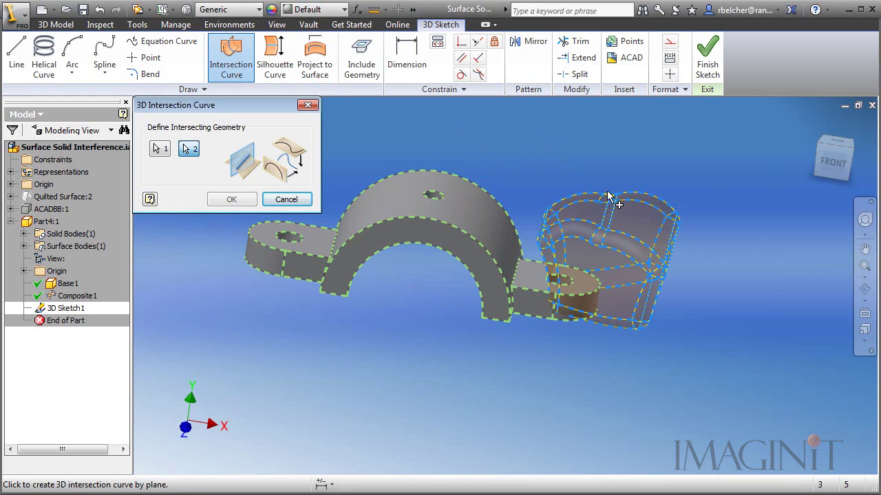
click(231, 199)
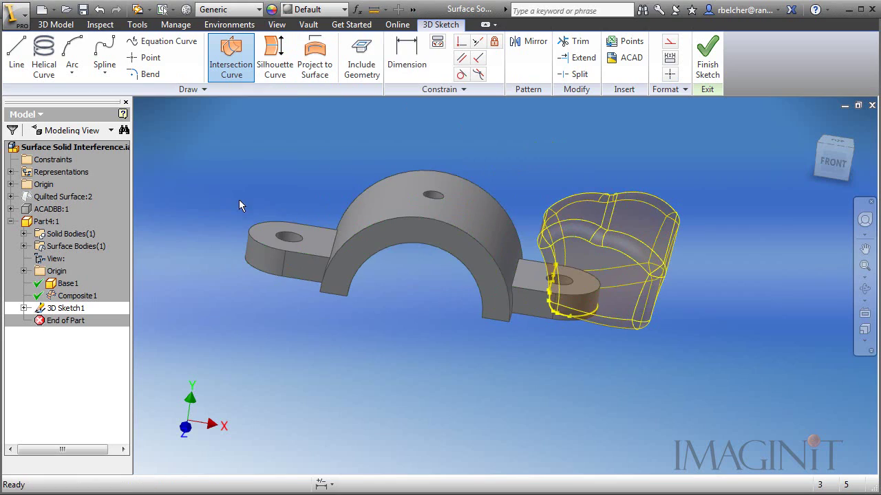
mouse_move(498, 384)
shift+middle_down()
mouse_move(495, 364)
mouse_move(492, 406)
mouse_move(490, 372)
mouse_move(454, 346)
mouse_move(428, 370)
mouse_move(359, 363)
mouse_move(460, 305)
mouse_move(479, 309)
mouse_move(487, 379)
mouse_move(503, 359)
mouse_move(517, 384)
mouse_move(502, 382)
mouse_move(521, 374)
mouse_move(490, 388)
shift+middle_up()
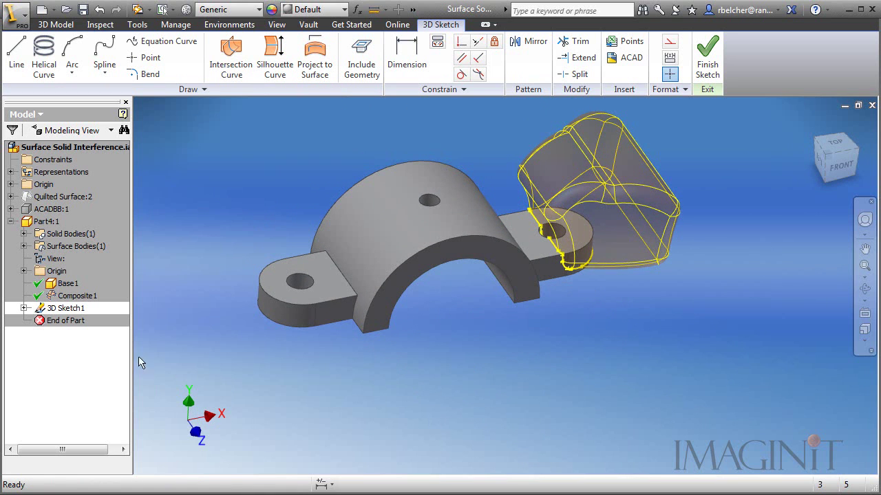
Finish 3D Sketch1, turn off its visibility, and reorient the view.
click(708, 59)
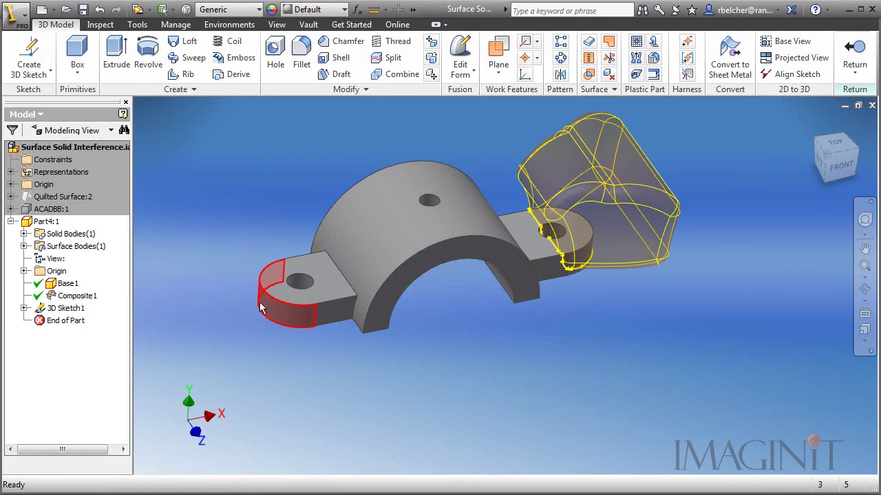
right_click(69, 309)
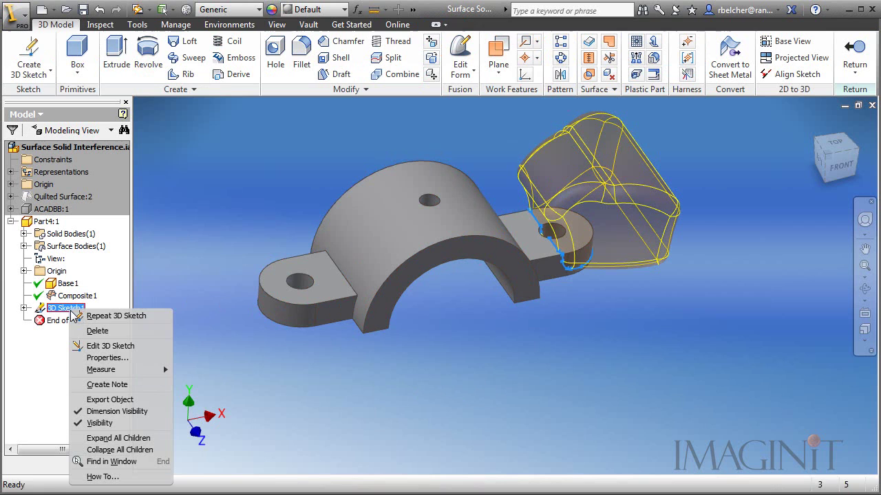
click(110, 423)
mouse_move(180, 402)
shift+middle_down()
mouse_move(575, 429)
mouse_move(537, 346)
mouse_move(505, 370)
mouse_move(520, 371)
shift+middle_up()
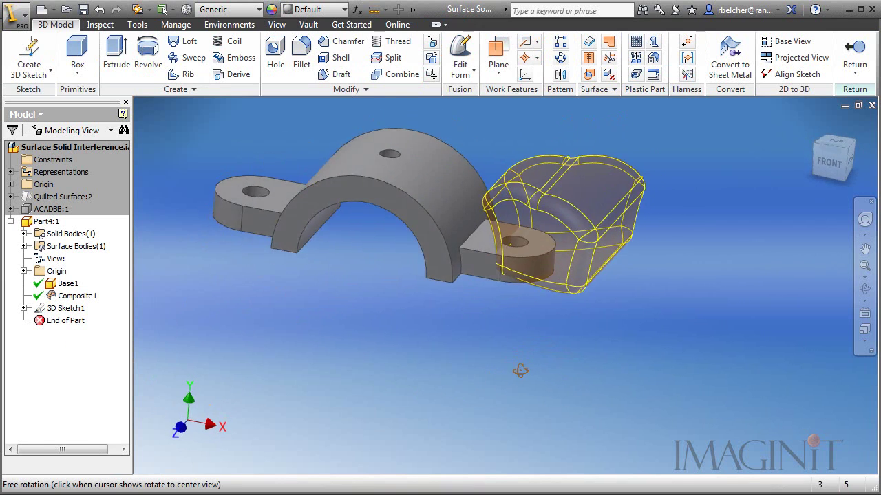
middle_drag(474, 340, 491, 370)
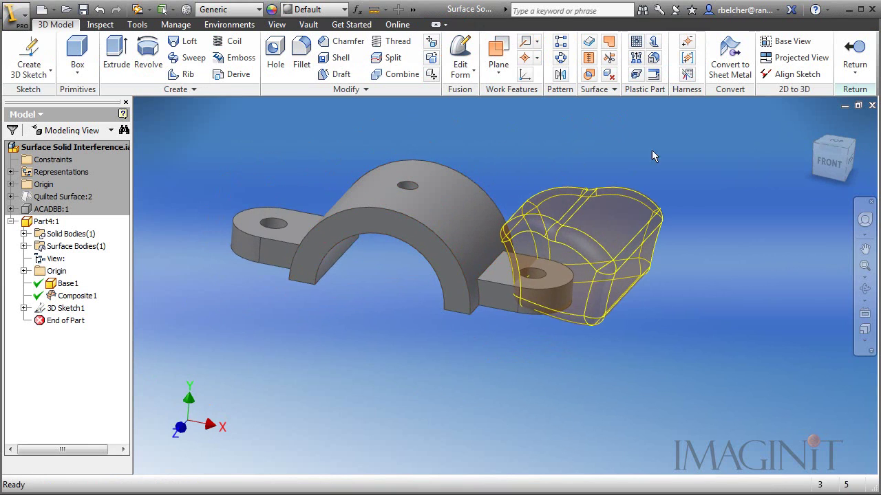
shift+middle_drag(466, 363, 497, 353)
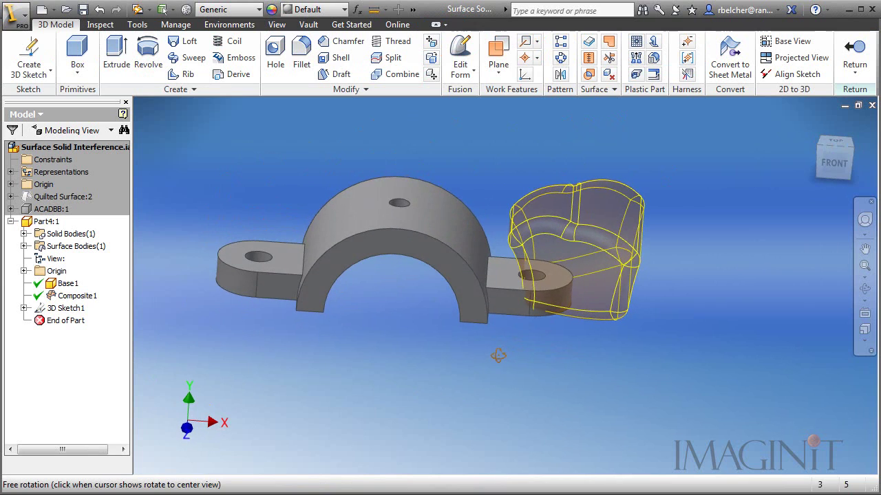
Create Sculpt1 using Composite1 with the direction flipped, keeping only the C-shaped overlap solid.
click(588, 74)
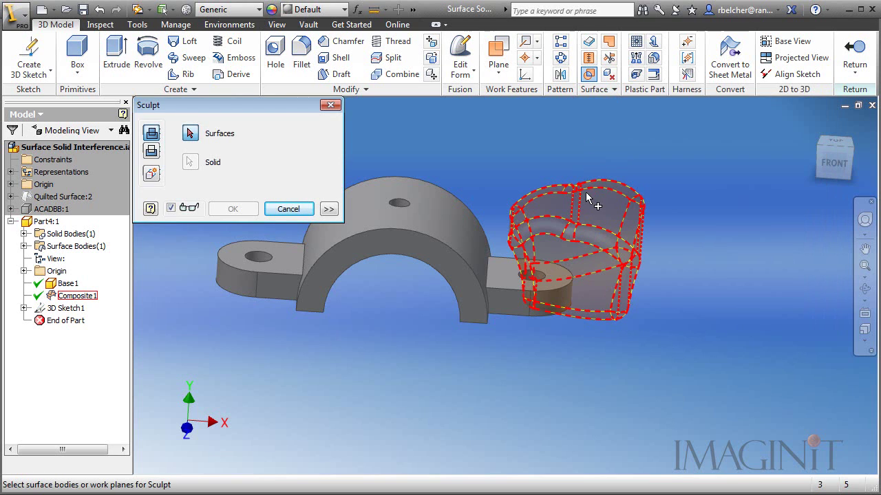
mouse_move(586, 192)
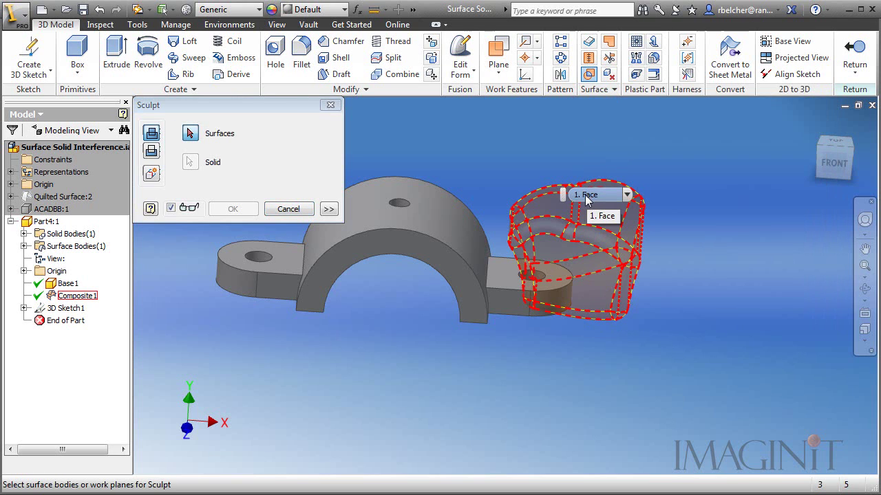
click(562, 194)
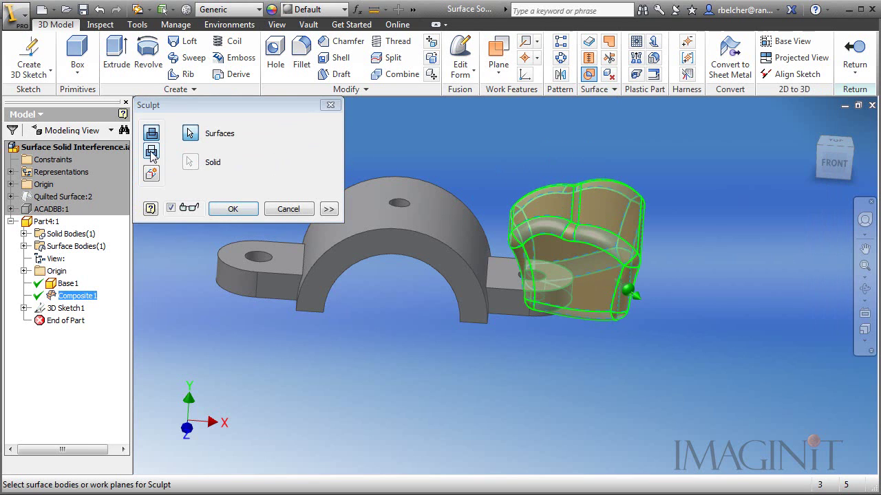
click(151, 151)
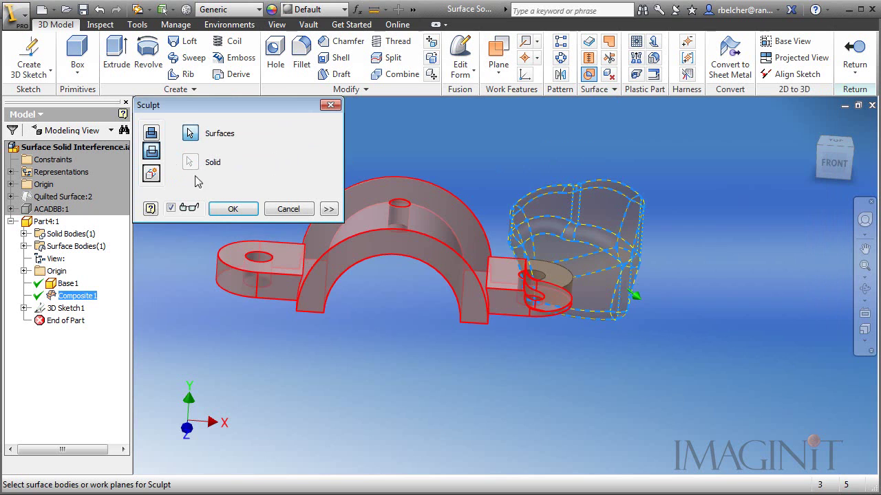
mouse_move(396, 374)
shift+middle_down()
mouse_move(443, 366)
mouse_move(431, 385)
mouse_move(581, 366)
shift+middle_up()
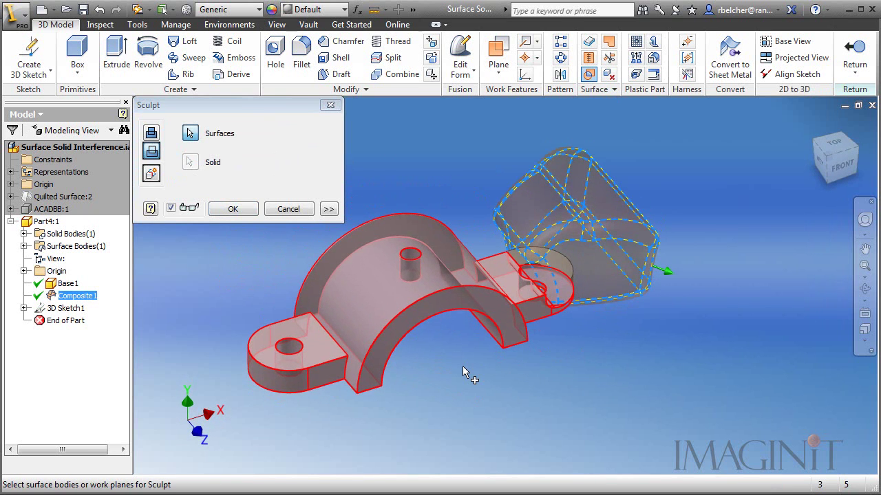
click(671, 277)
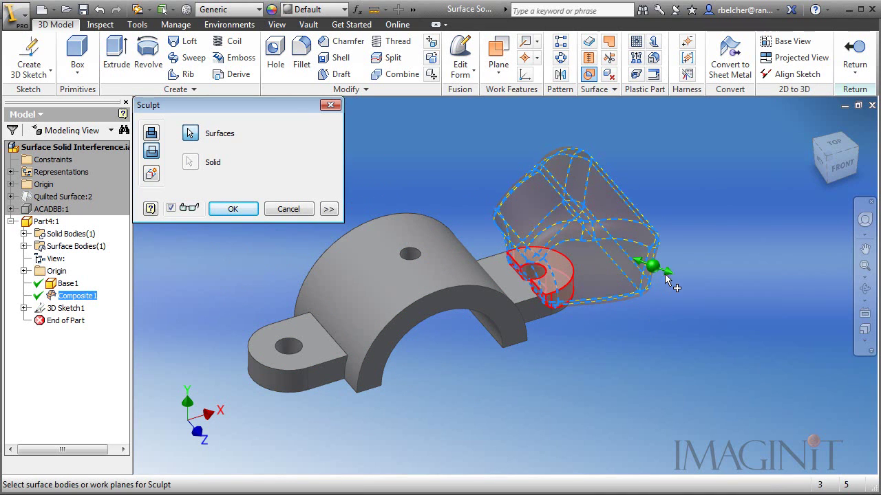
click(667, 272)
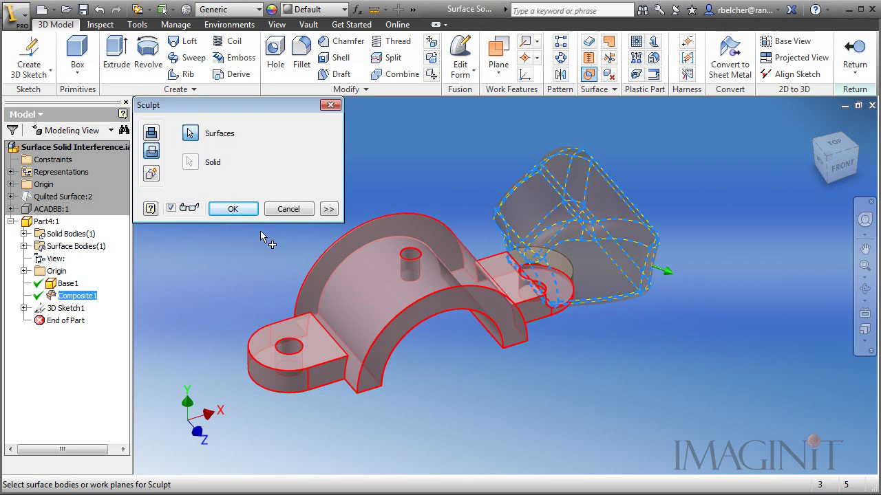
click(232, 208)
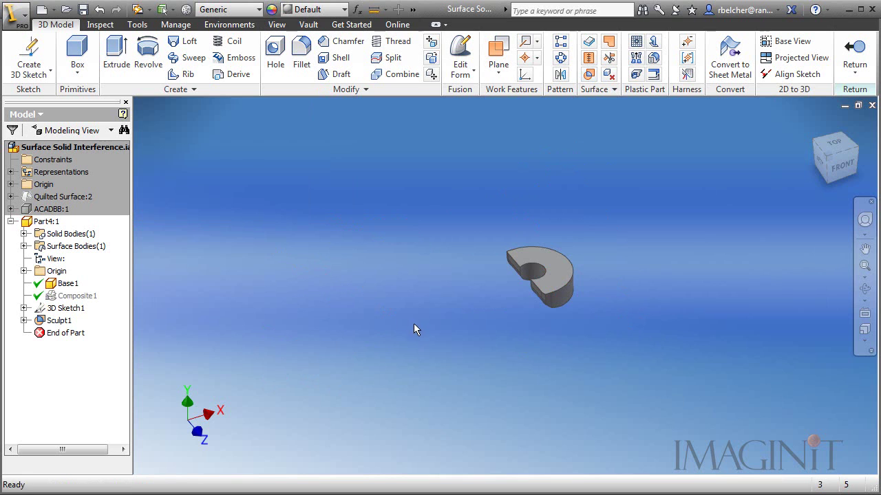
shift+middle_drag(414, 324, 475, 334)
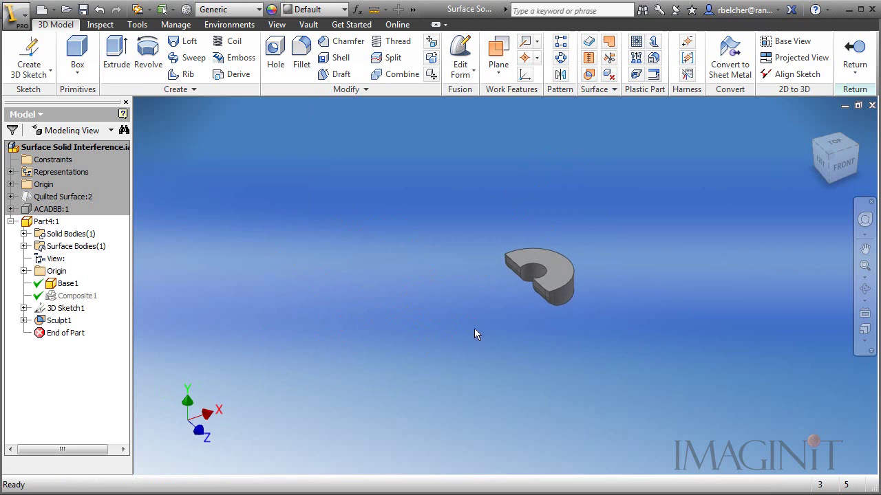
Update Part4:1's physical iProperties and read volume 0.360 in^3 and mass 0.013 lbmass.
right_click(44, 222)
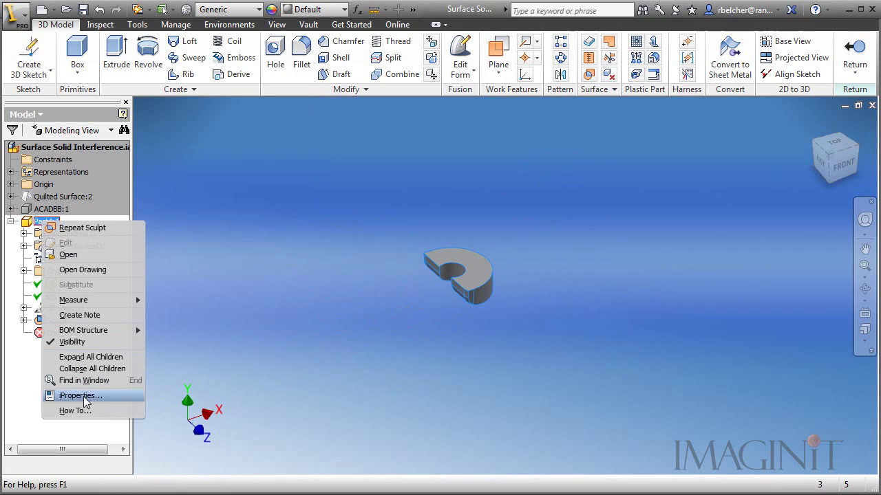
click(81, 395)
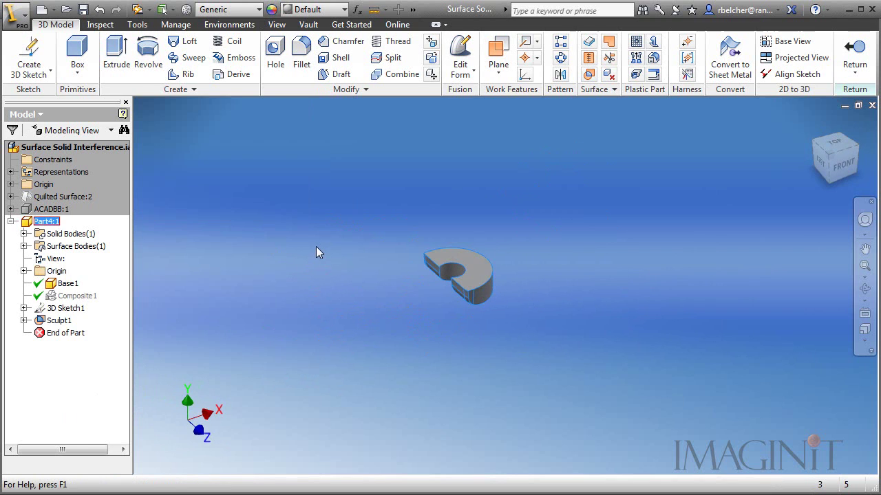
click(445, 108)
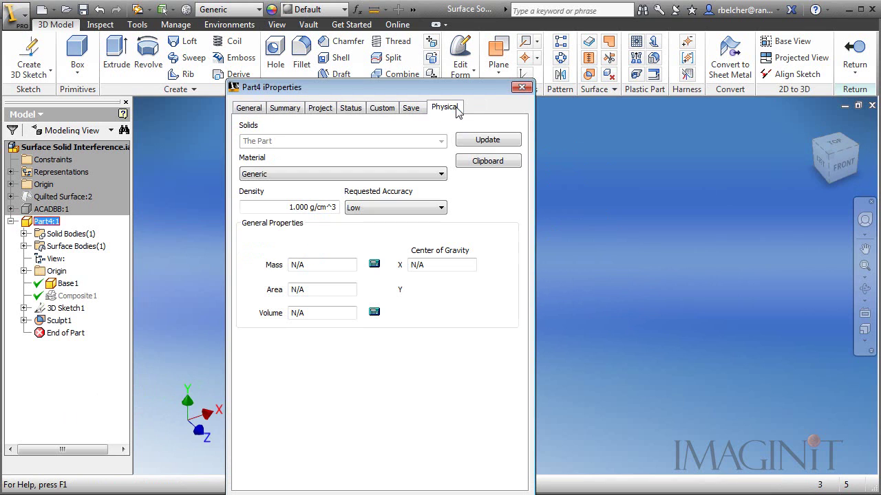
click(488, 143)
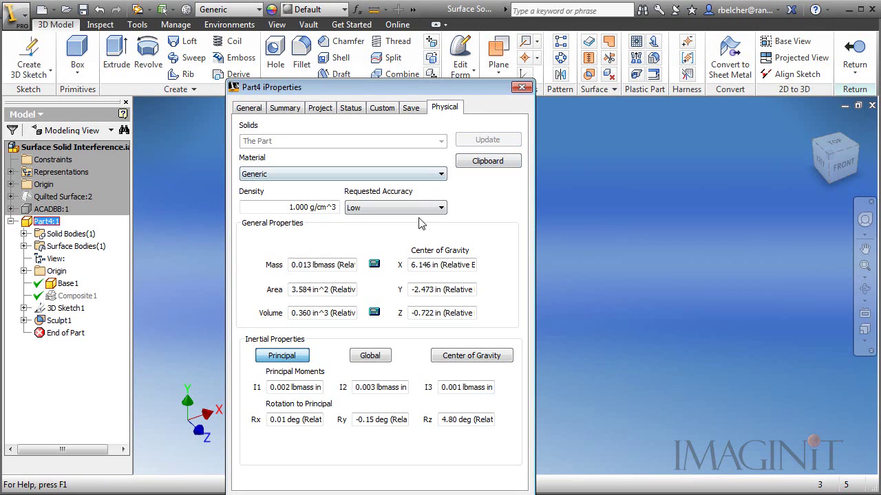
drag(295, 316, 366, 315)
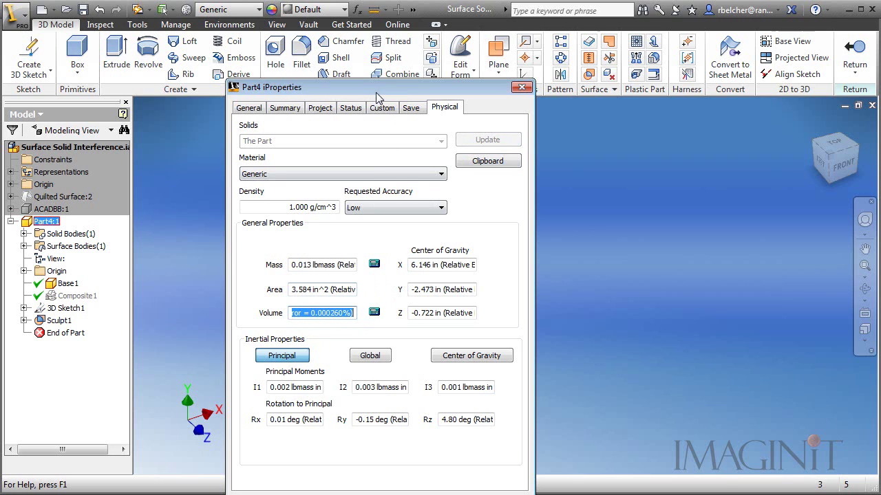
drag(377, 88, 362, 64)
click(346, 480)
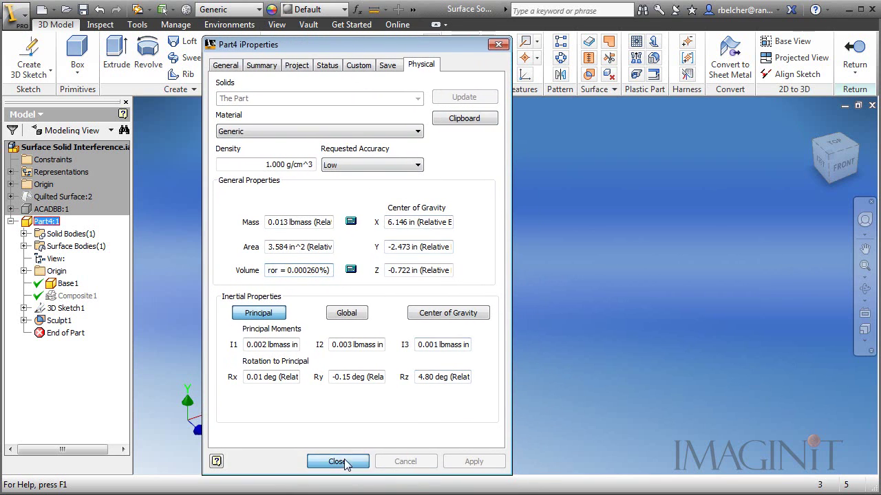
click(617, 203)
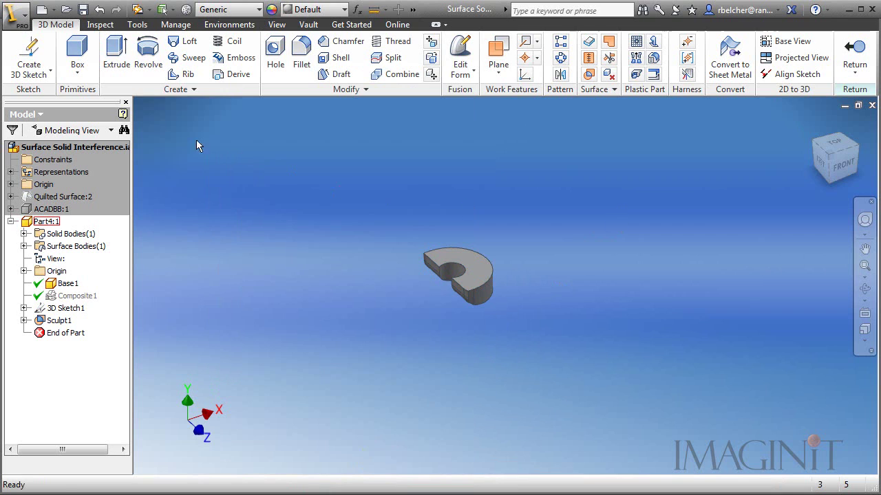
Undo Sculpt1 to restore Part4's full bracket, return to the assembly, and select Part4:1.
click(99, 9)
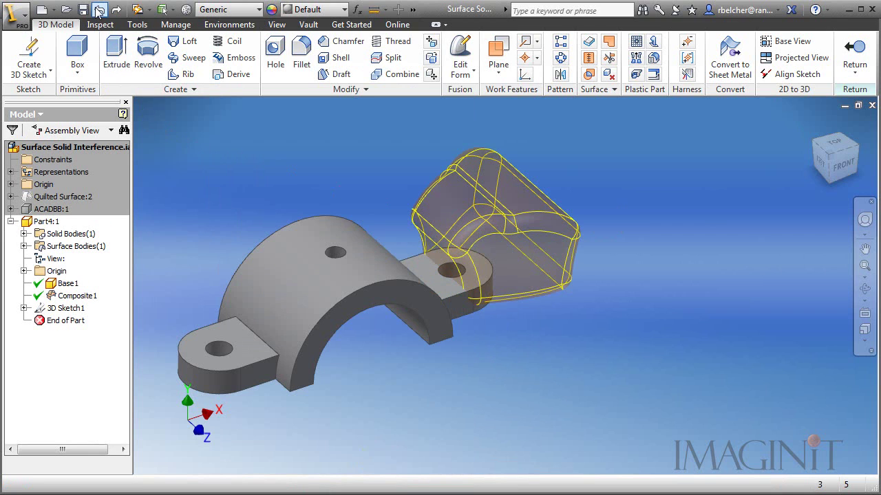
click(858, 50)
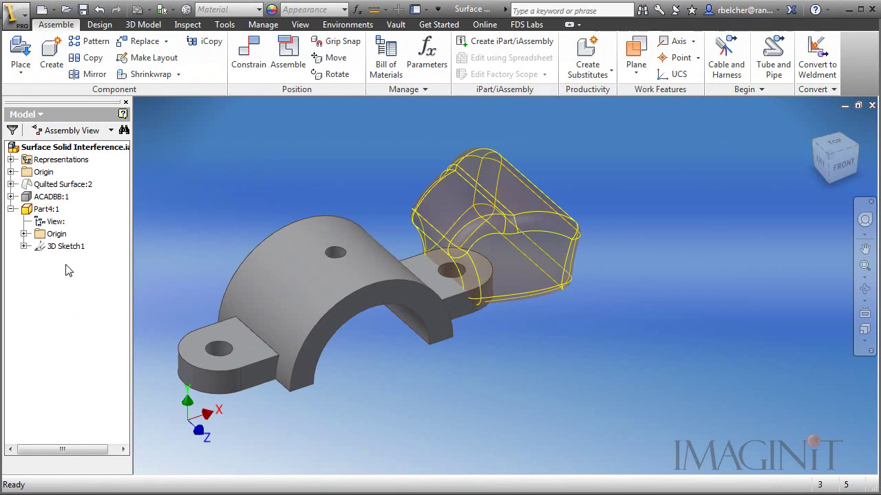
right_click(49, 212)
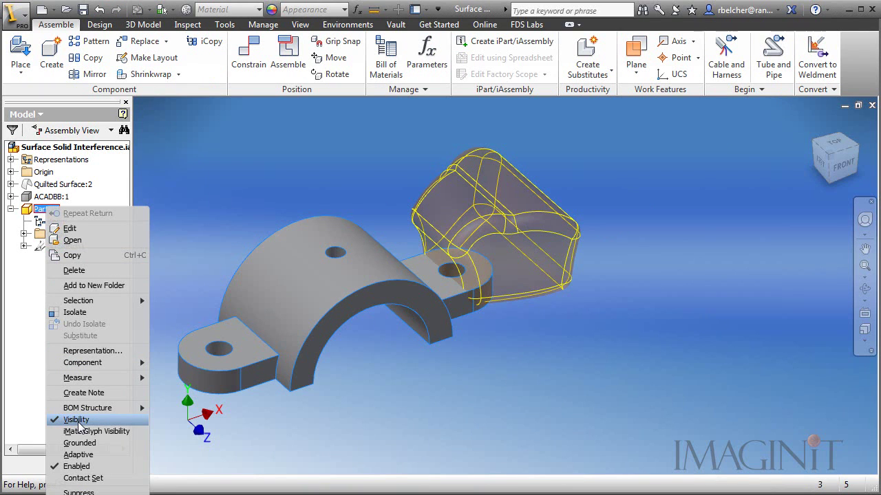
click(43, 210)
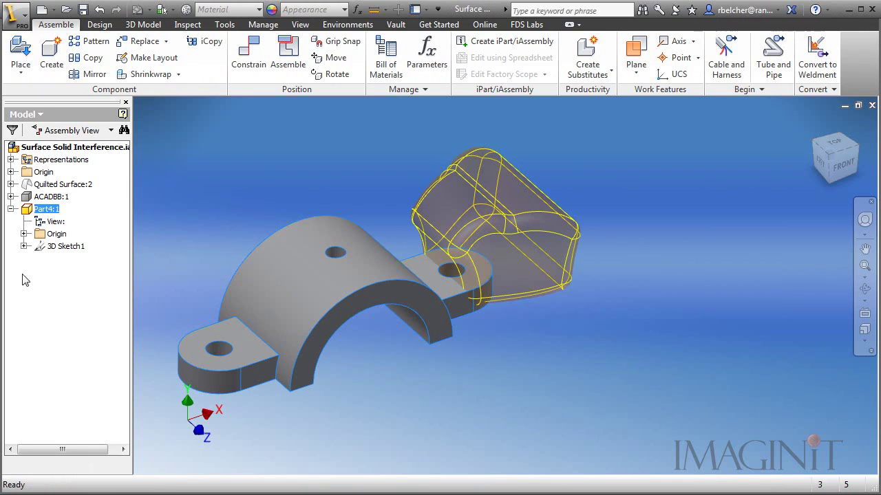
Delete Part4:1 from the assembly, saving its session edits first.
right_click(50, 210)
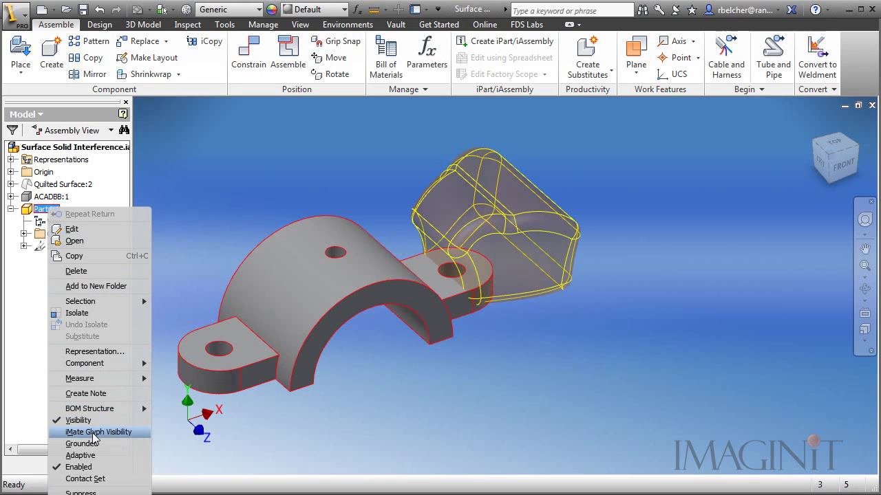
click(92, 272)
click(359, 282)
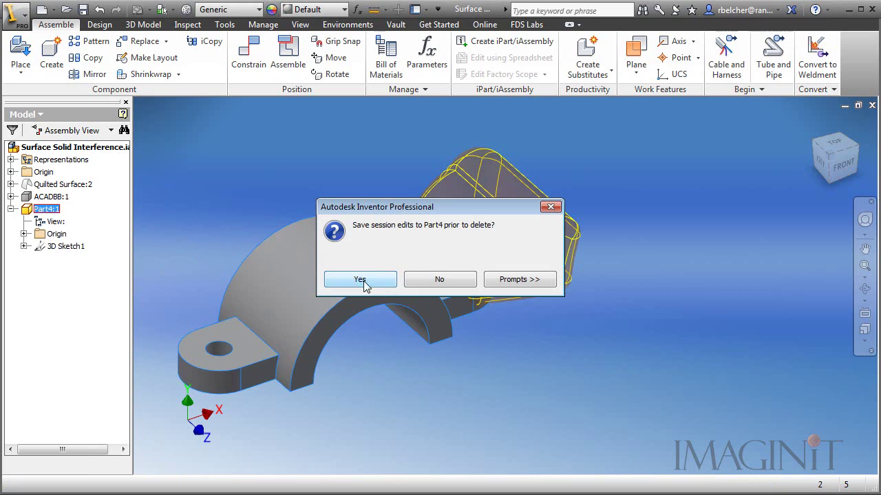
click(48, 188)
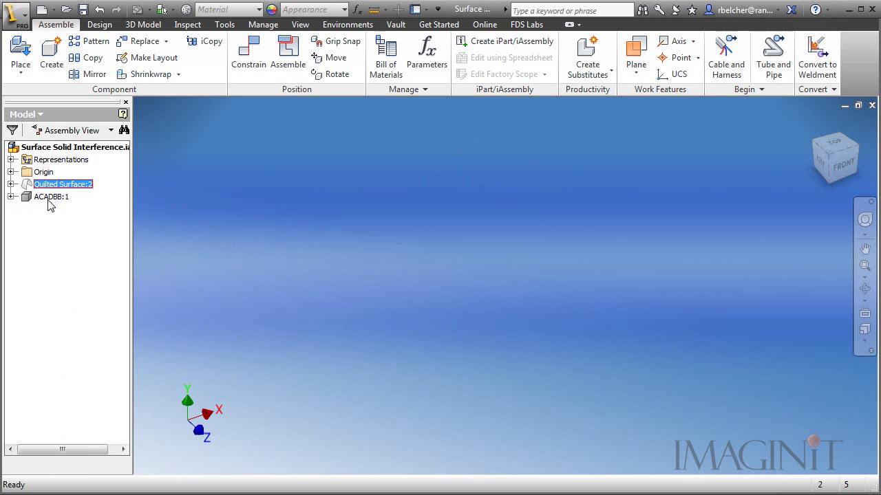
Turn on visibility for Quilted Surface:2 and ACADBB:1, then orbit to view their overlap.
ctrl+click(49, 197)
right_click(58, 181)
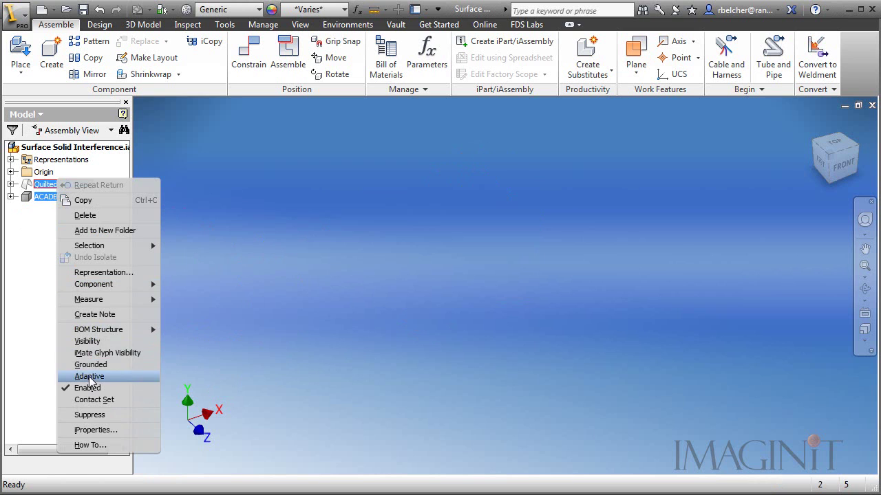
click(87, 342)
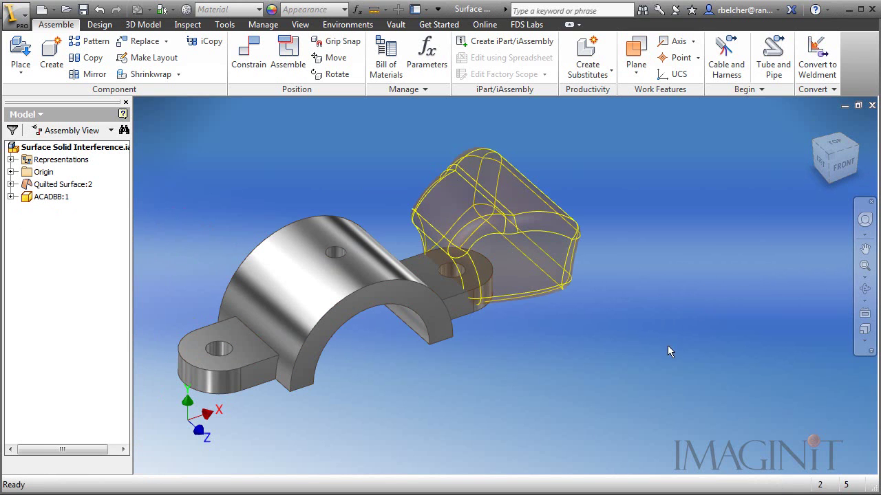
shift+middle_drag(667, 351, 721, 394)
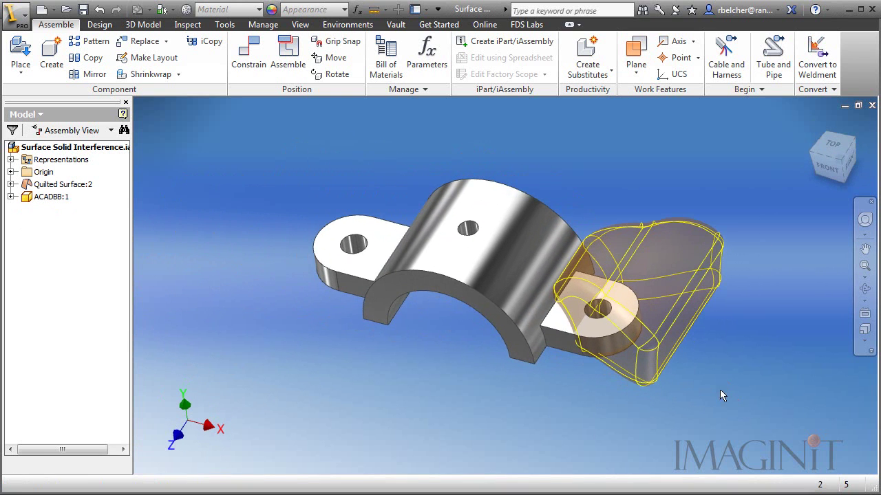